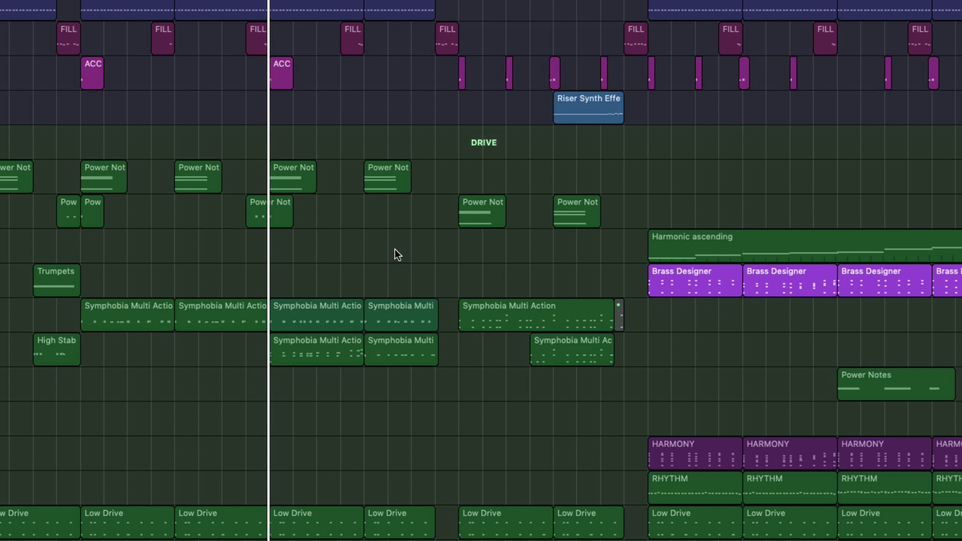
Solo the LOW - Big Drums track and listen to it briefly from bar 17
key("Return")
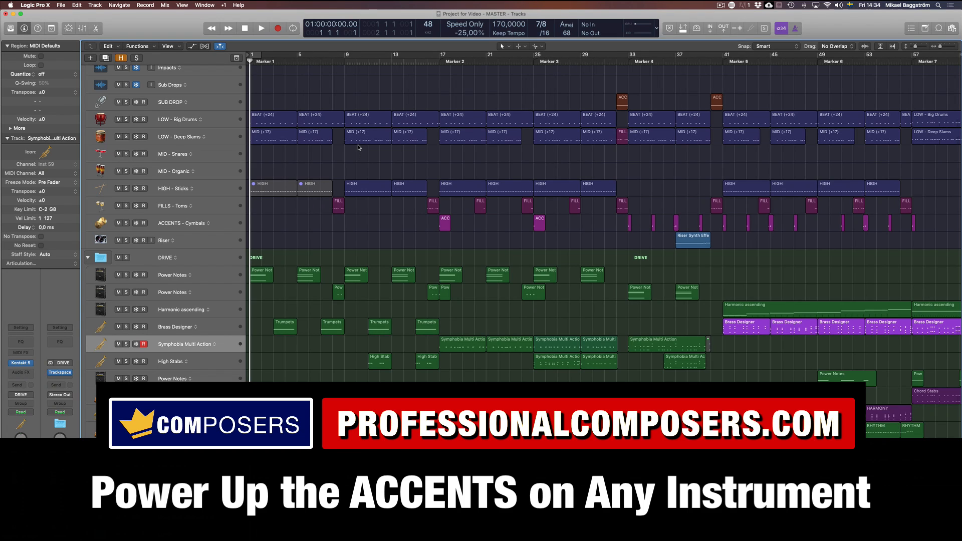
left_click(135, 126)
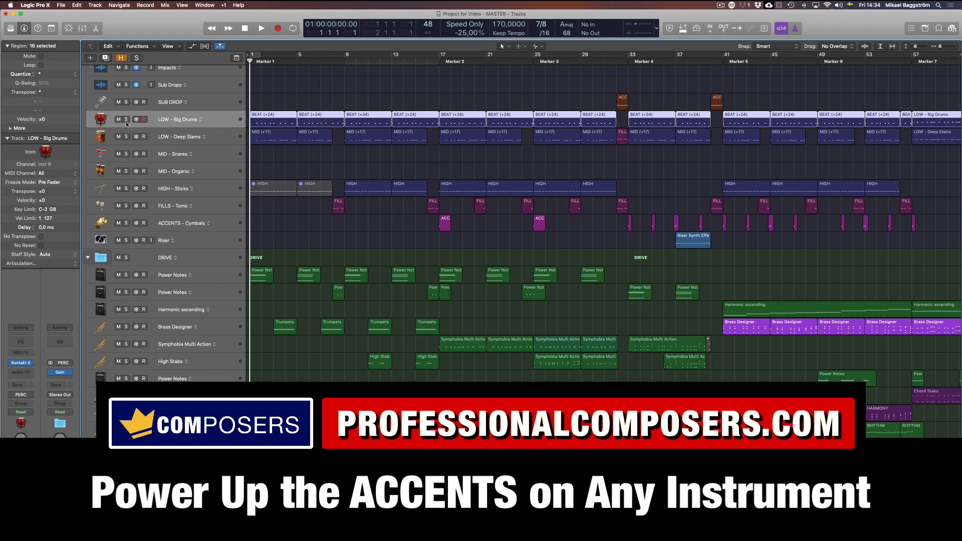
left_click(126, 120)
left_click(439, 62)
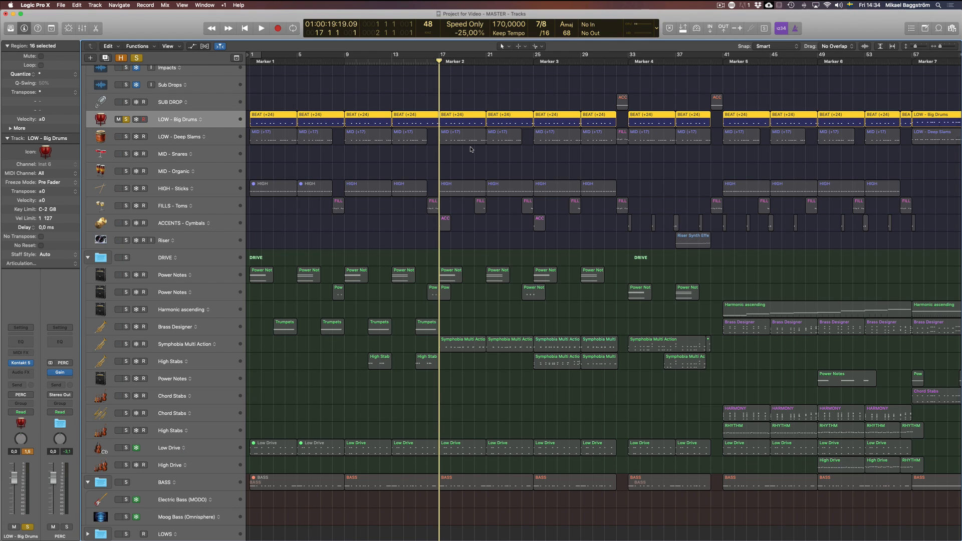
key("space")
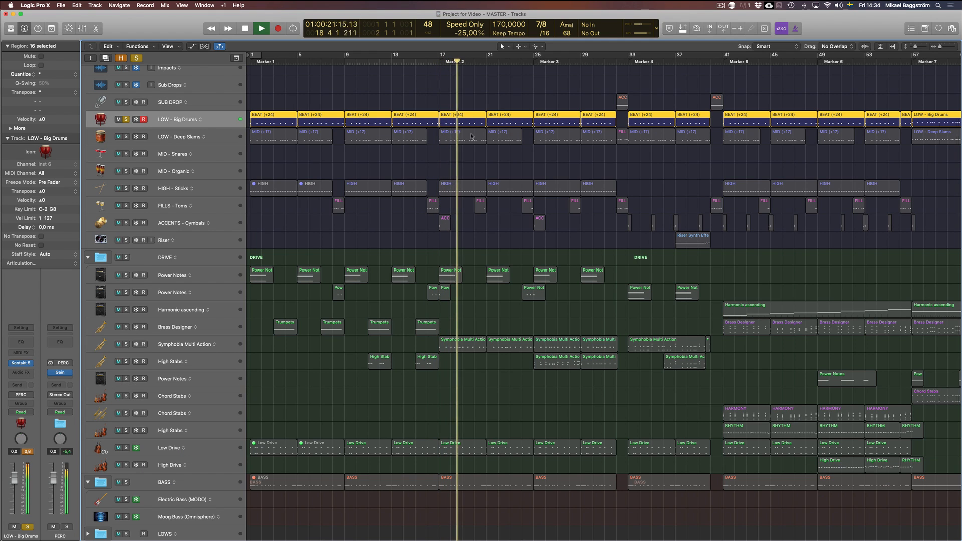
key("p")
key("space")
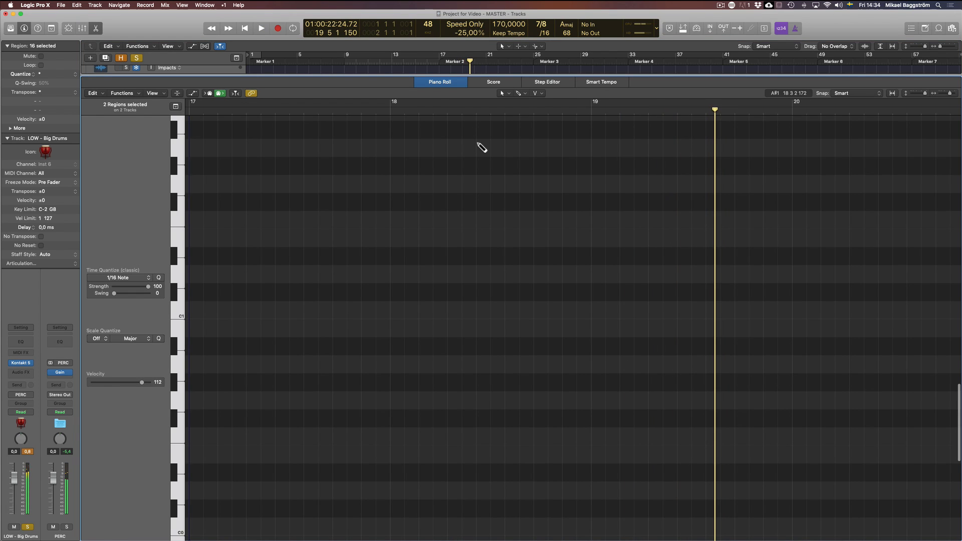
key("super+a")
key("z")
left_click(477, 230)
key("p")
left_click(484, 94)
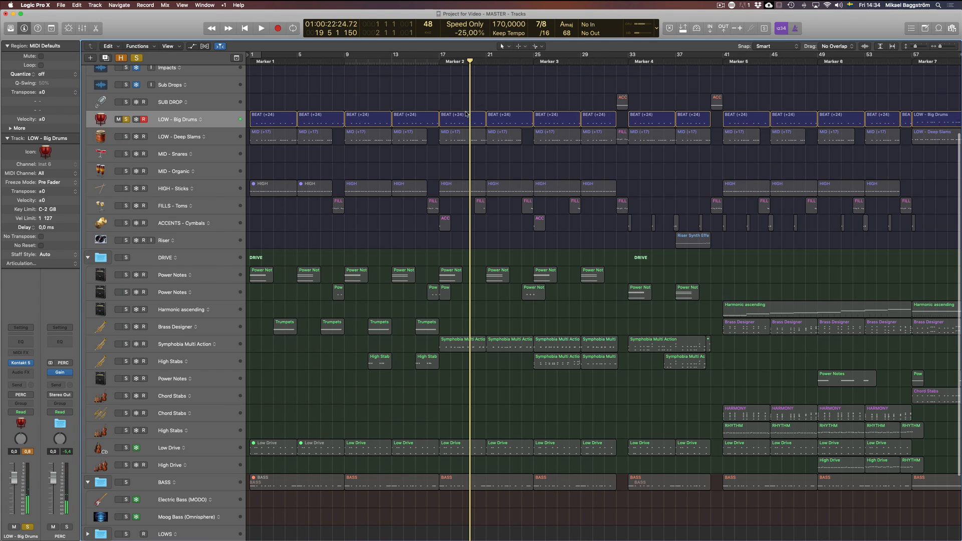
Open the Big Drums BEAT region at bar 17 in the Piano Roll and audition its first four notes
left_click(465, 116)
key("p")
key("z")
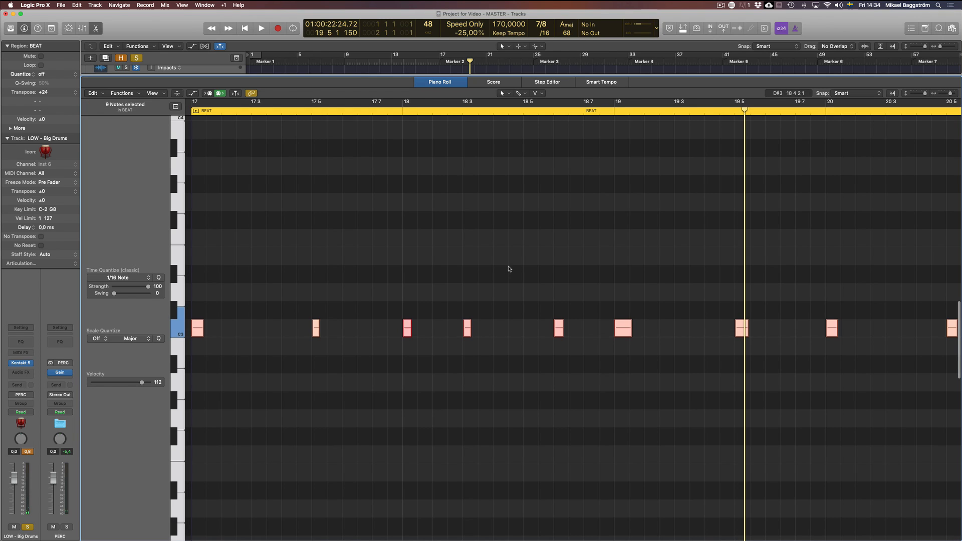
left_click(197, 329)
left_click(315, 328)
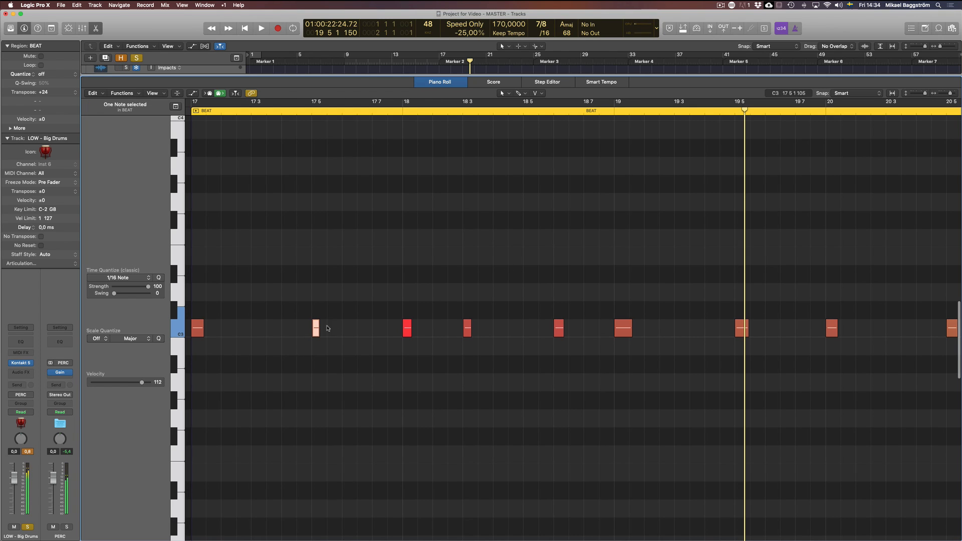
left_click(407, 331)
left_click(466, 330)
Close the Piano Roll and turn off solo on the LOW - Big Drums track
key("p")
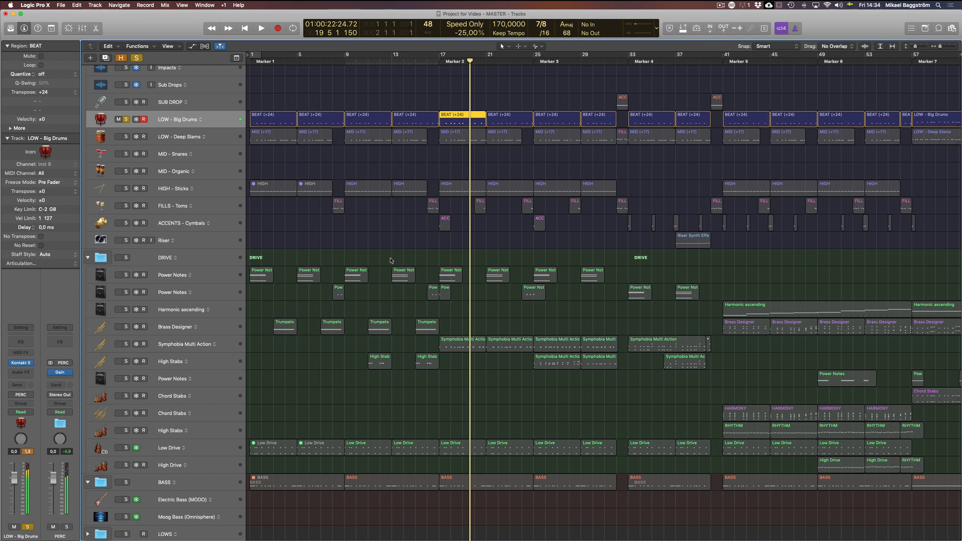
left_click(455, 165)
left_click(457, 122)
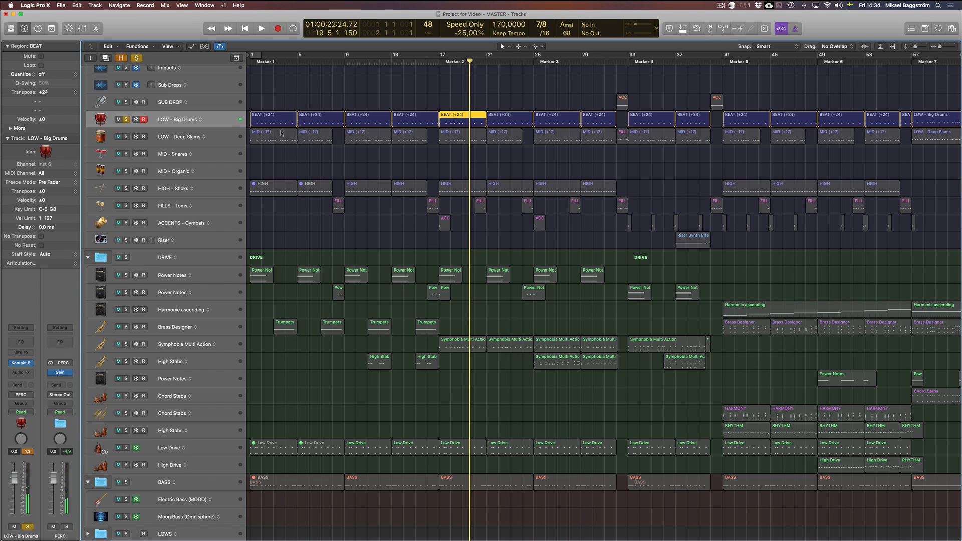
left_click(125, 120)
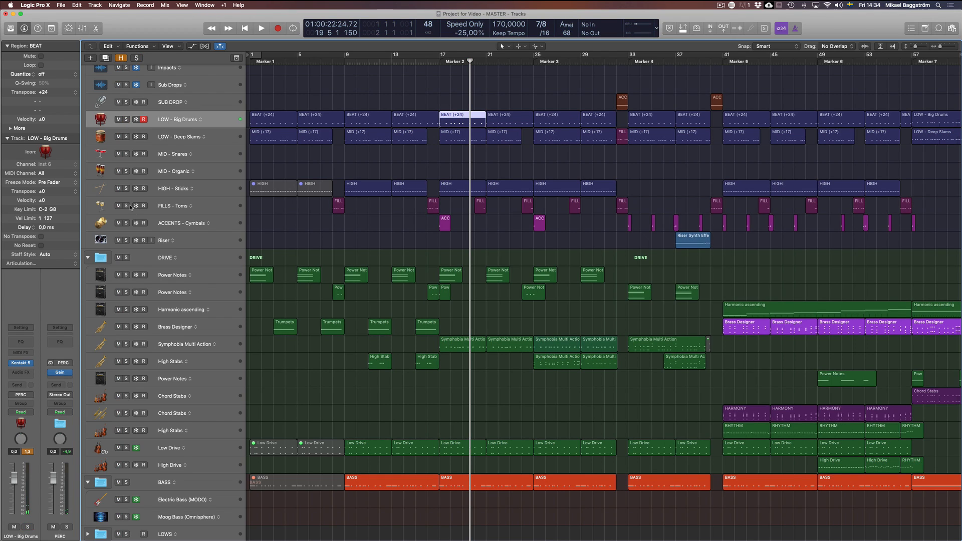
Solo the Symphobia Multi Action track, listen to it from bar 17, and unsolo it again
left_click(499, 234)
left_click(441, 62)
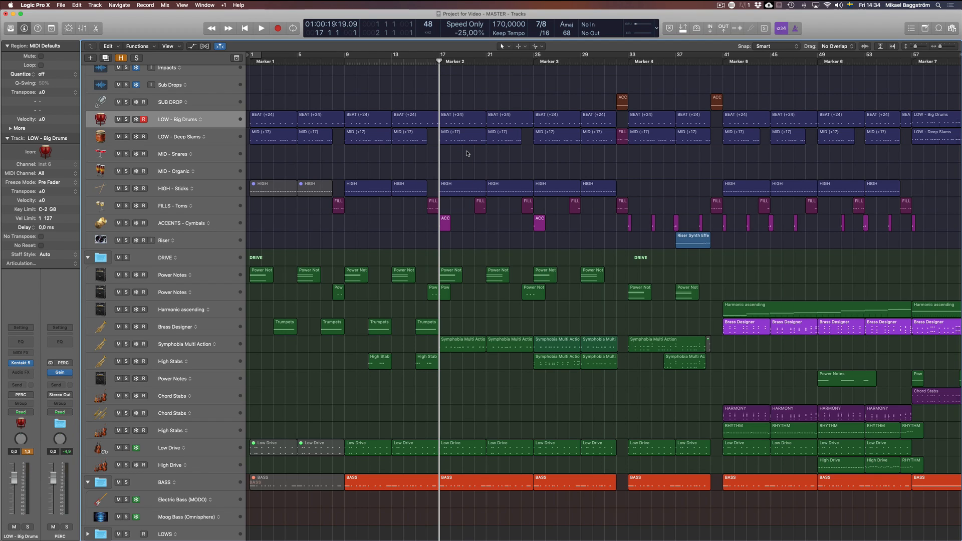
left_click(126, 345)
key("space")
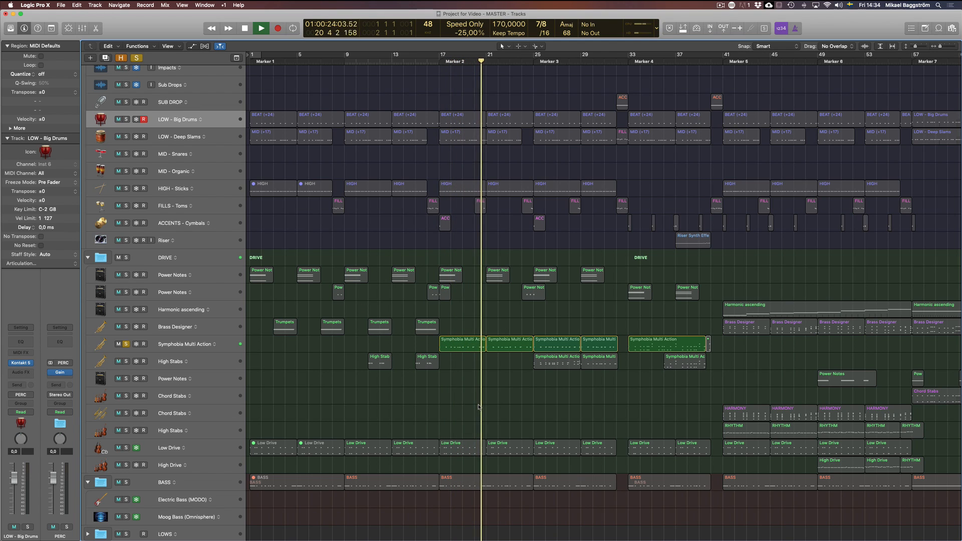
key("space")
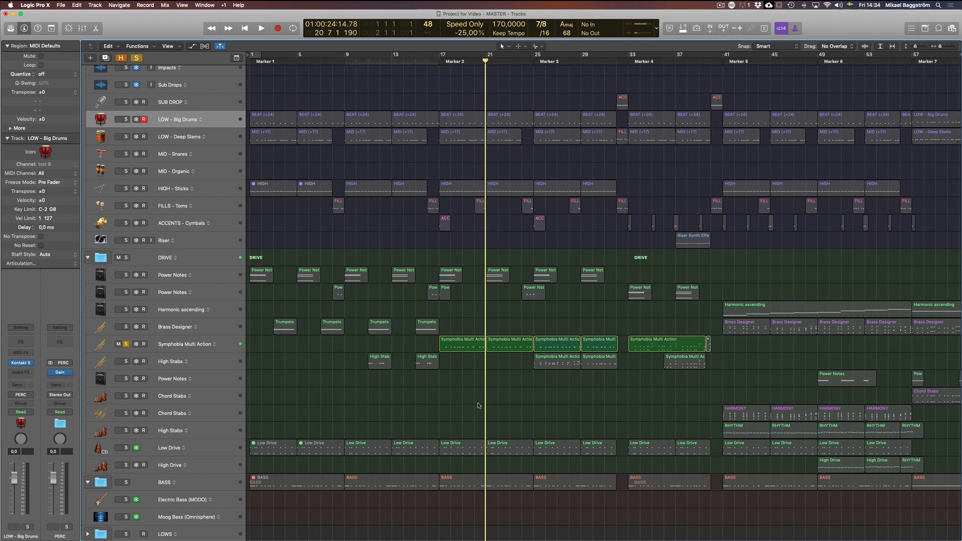
left_click(126, 344)
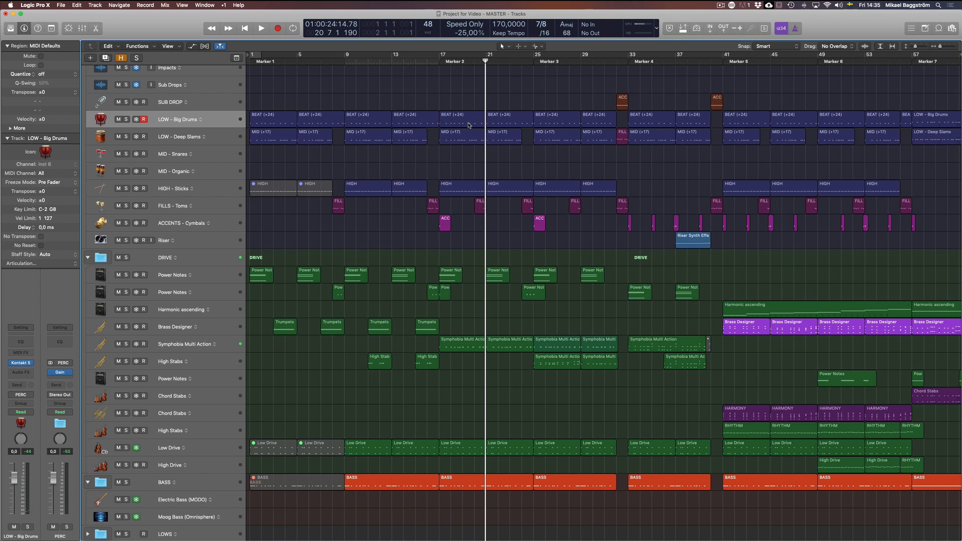
Select the Big Drums BEAT region and the Symphobia Multi Action region at bar 17 together and open both in the editor
left_click(459, 343)
left_click(448, 68)
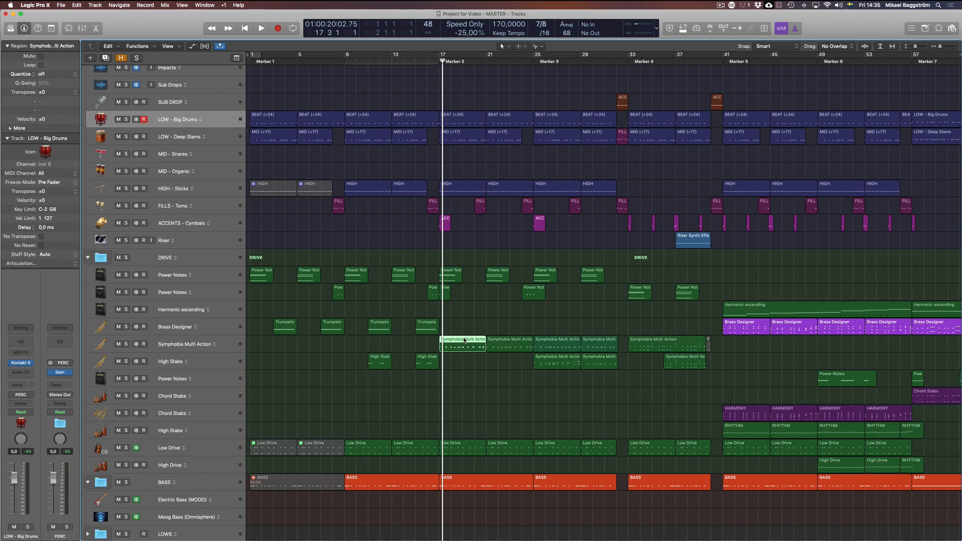
left_click(464, 117)
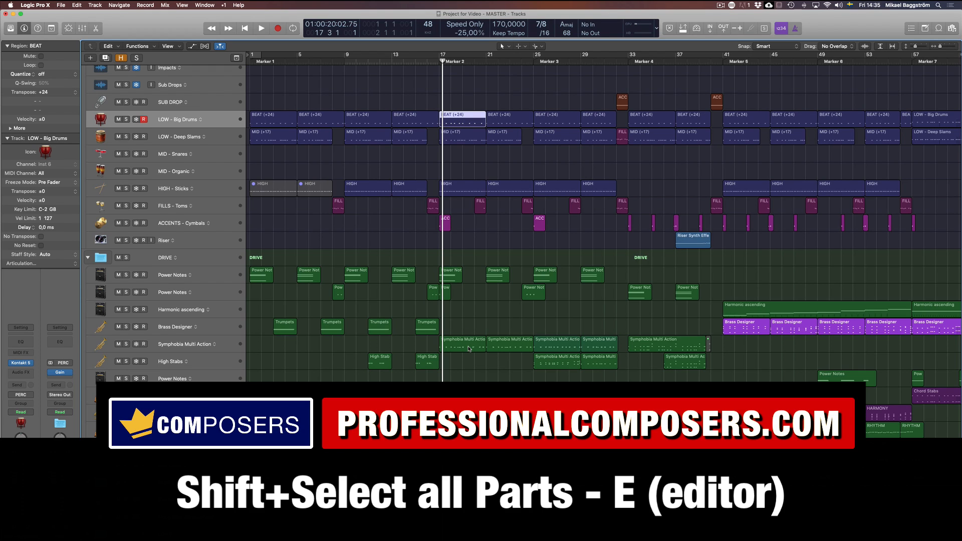
left_click(467, 347, "shift")
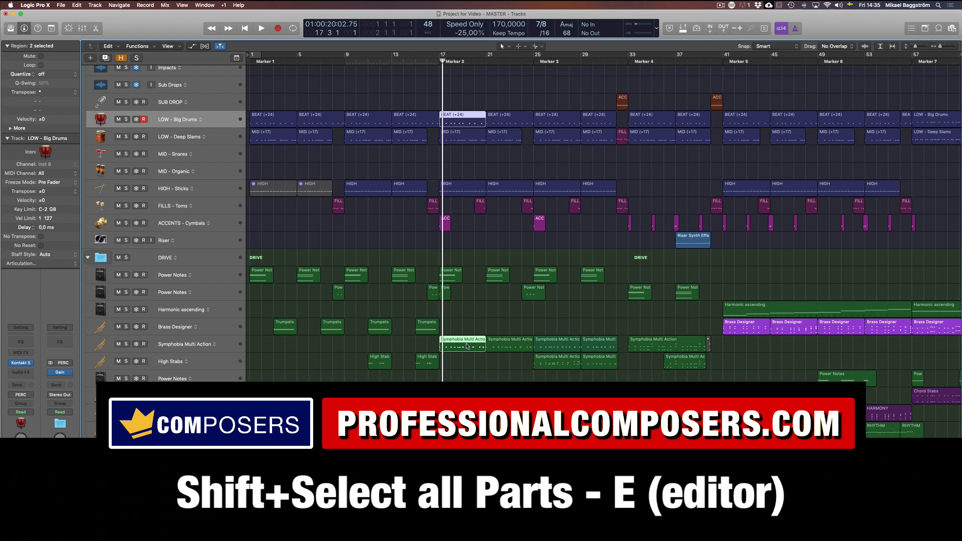
key("e")
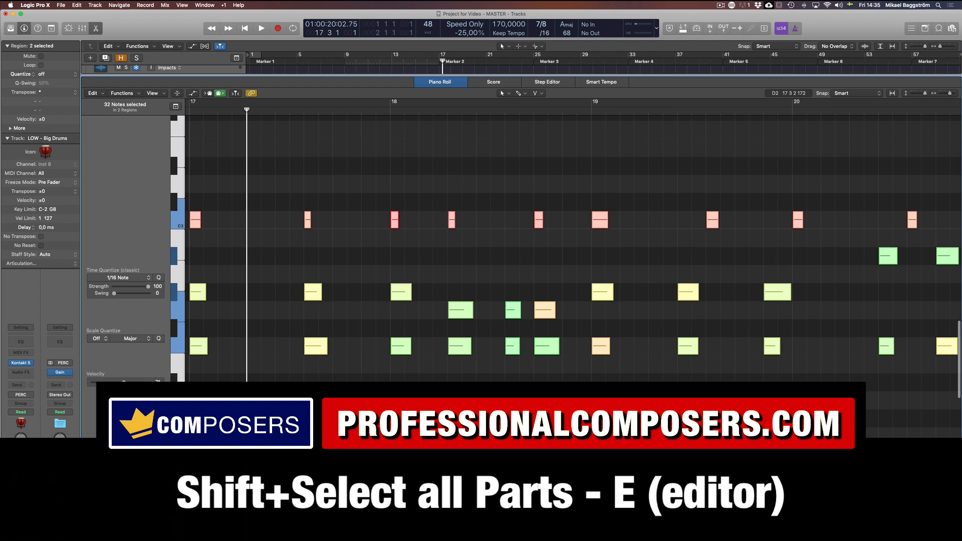
Compare the drum notes on C3 with the first Symphobia notes below them by auditioning both
left_click(177, 219)
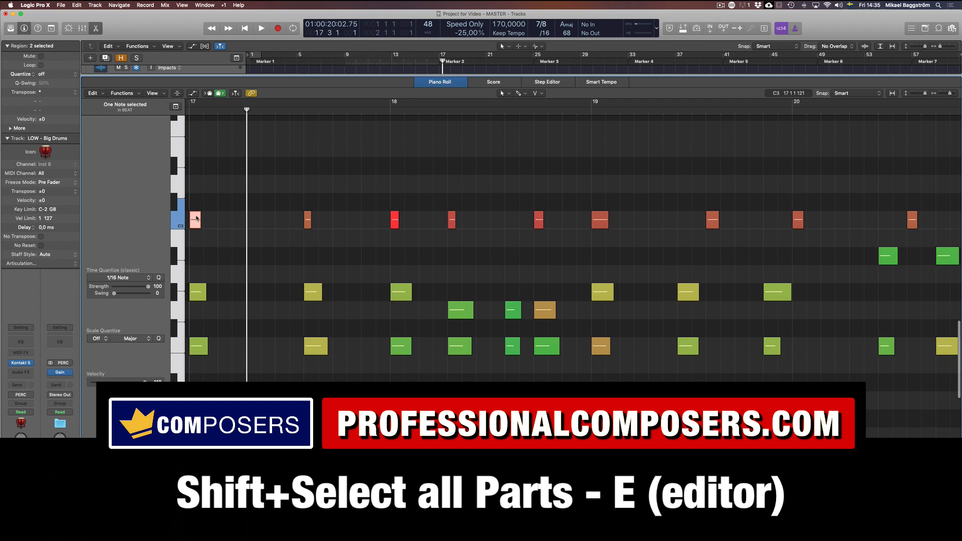
left_click(601, 220)
left_click(177, 219)
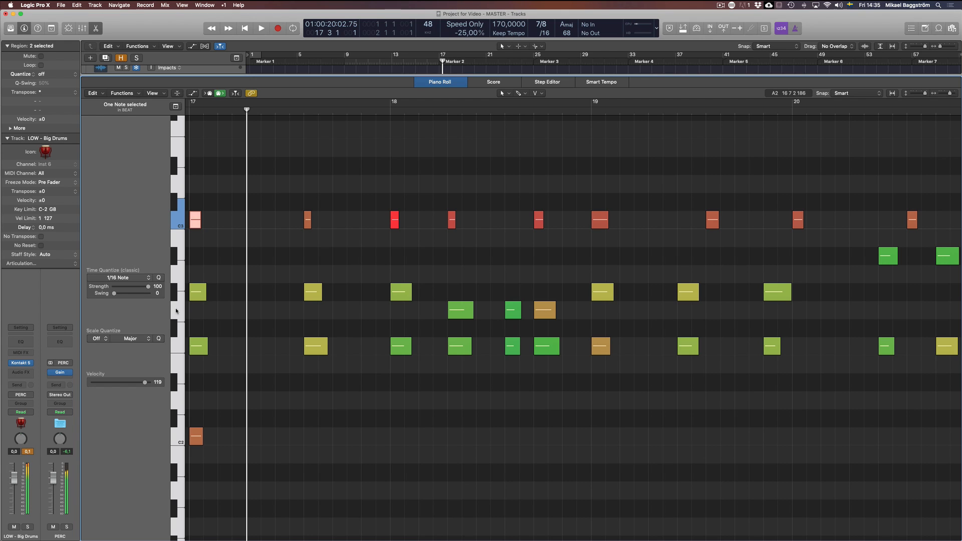
left_click(199, 292)
left_click(198, 346)
left_click(315, 347)
left_click(383, 383)
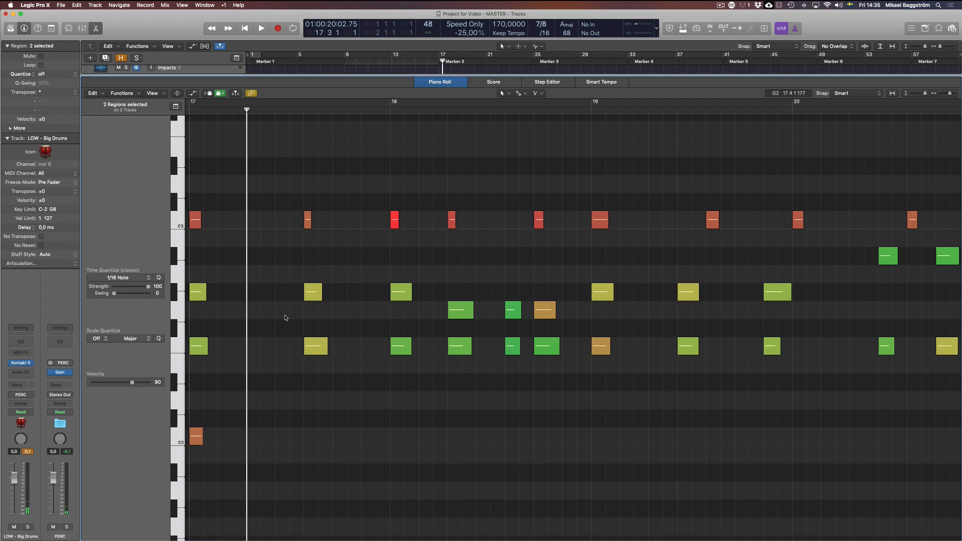
Audition the first four drum hits on C3 in order to hear the accent rhythm
left_click(197, 223)
left_click(307, 223)
left_click(394, 221)
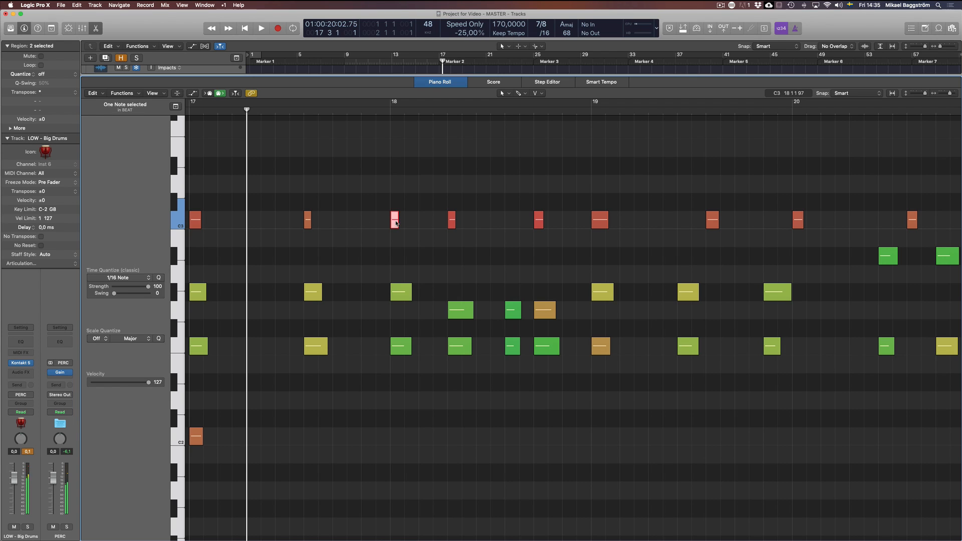
left_click(451, 220)
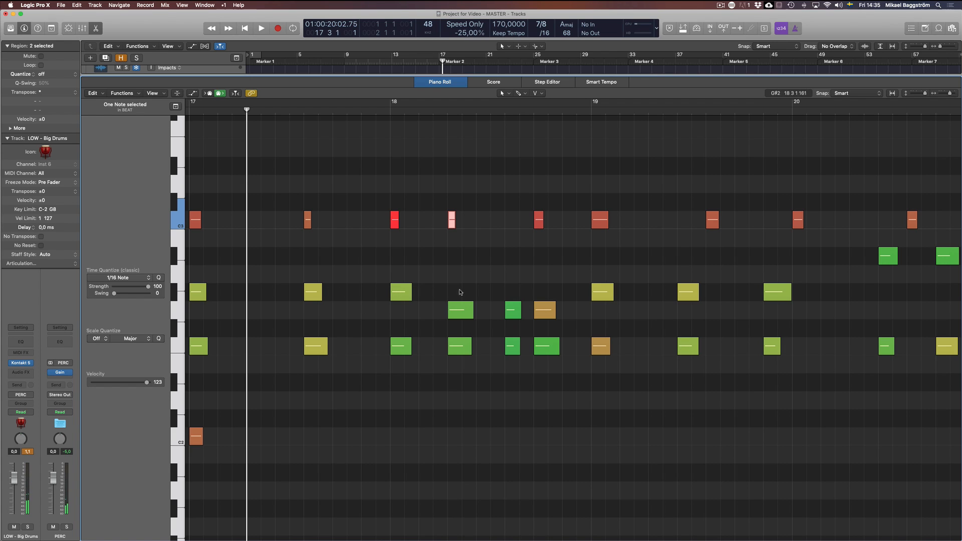
left_click(260, 317)
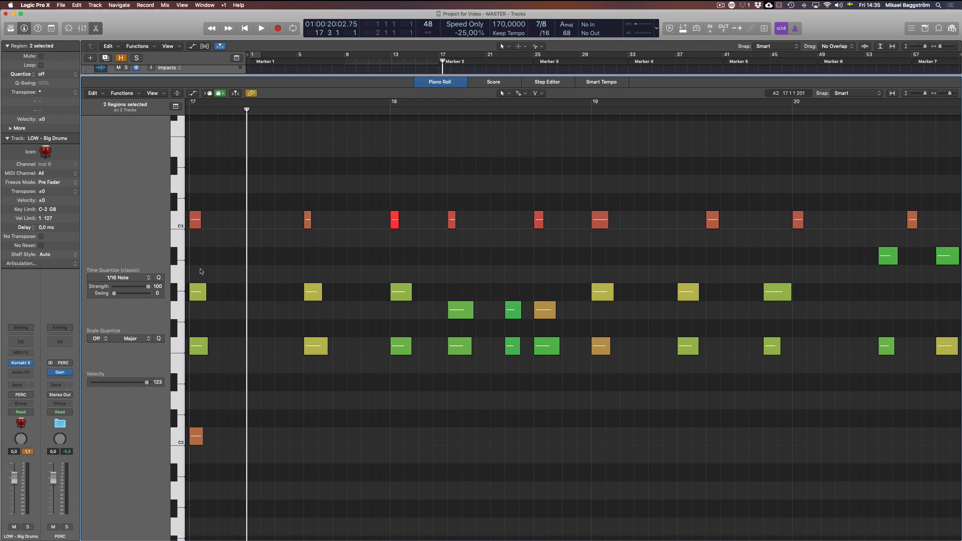
Audition the first two drum hits and the Symphobia note aligned with the second one
left_click(195, 219)
left_click(308, 219)
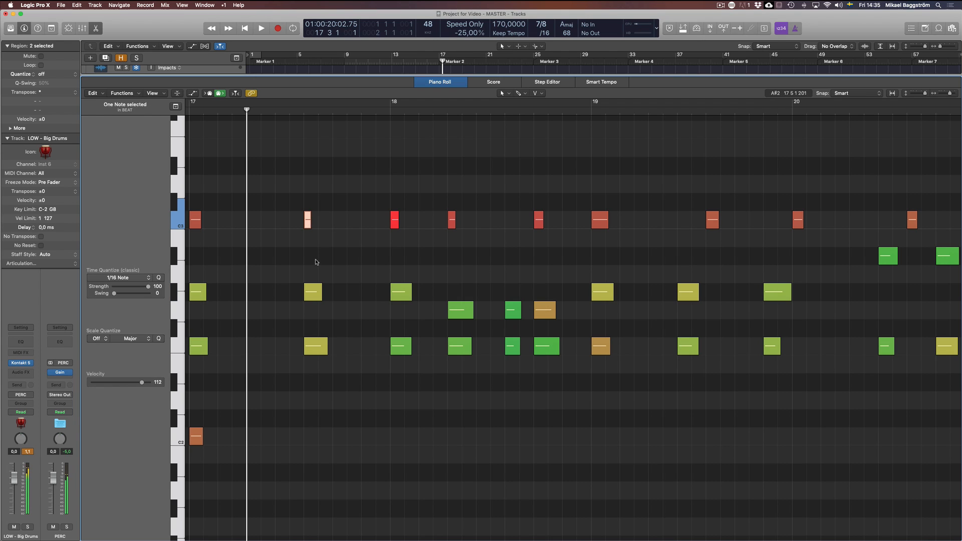
left_click(313, 292)
left_click(330, 273)
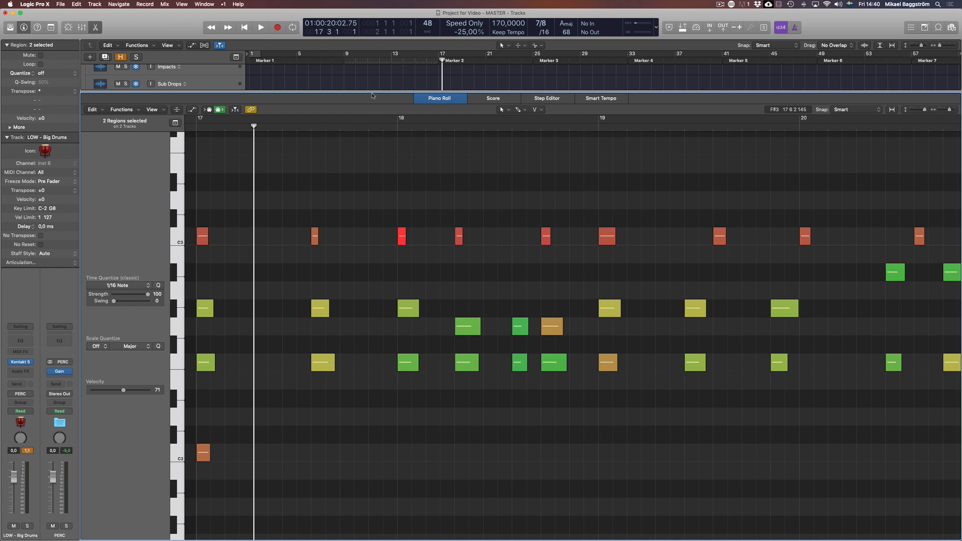
Select all drum notes on C3 and extend the selection to every note at the same subposition
left_click(175, 241)
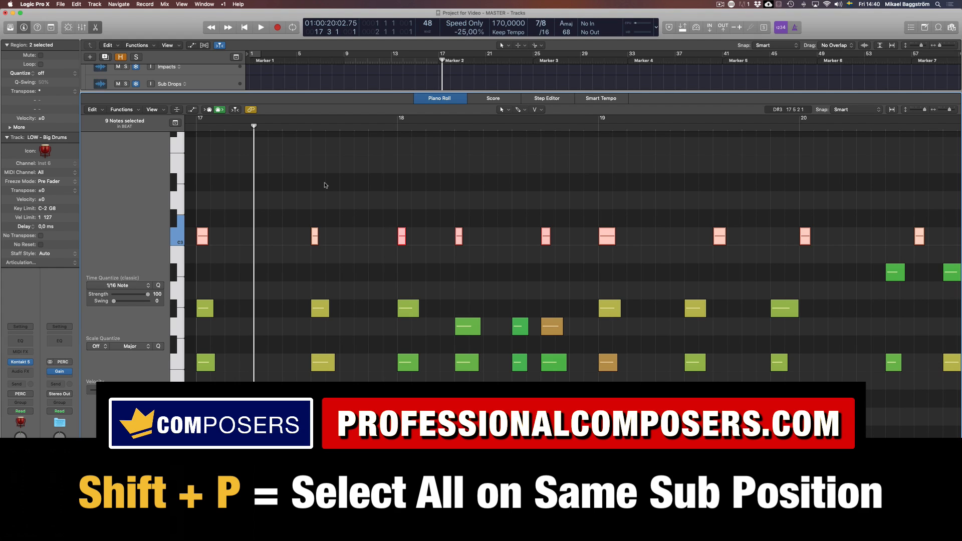
key("shift+p")
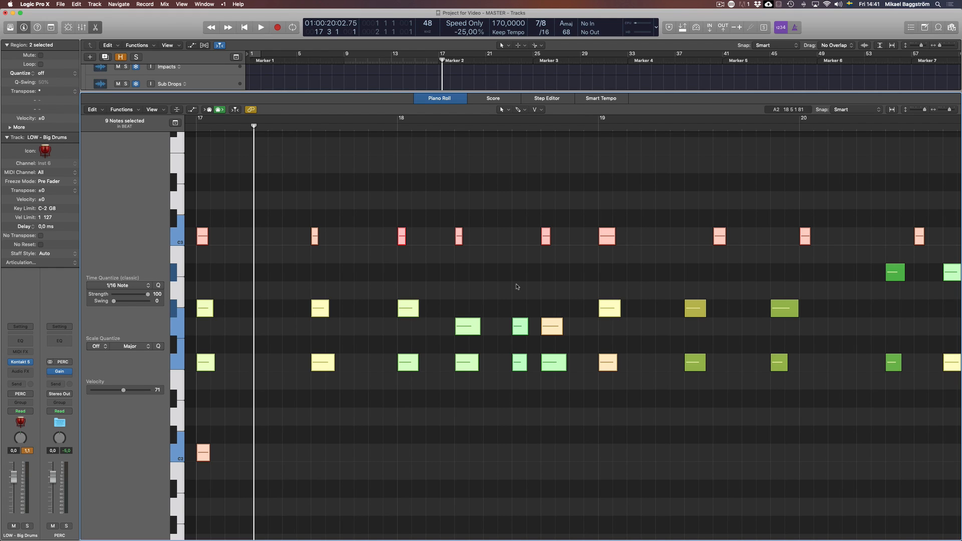
Remove the Symphobia notes without a matching drum hit from the selection, at beat 5 of bar 18 and near the region's end
left_click_drag(516, 286, 526, 391)
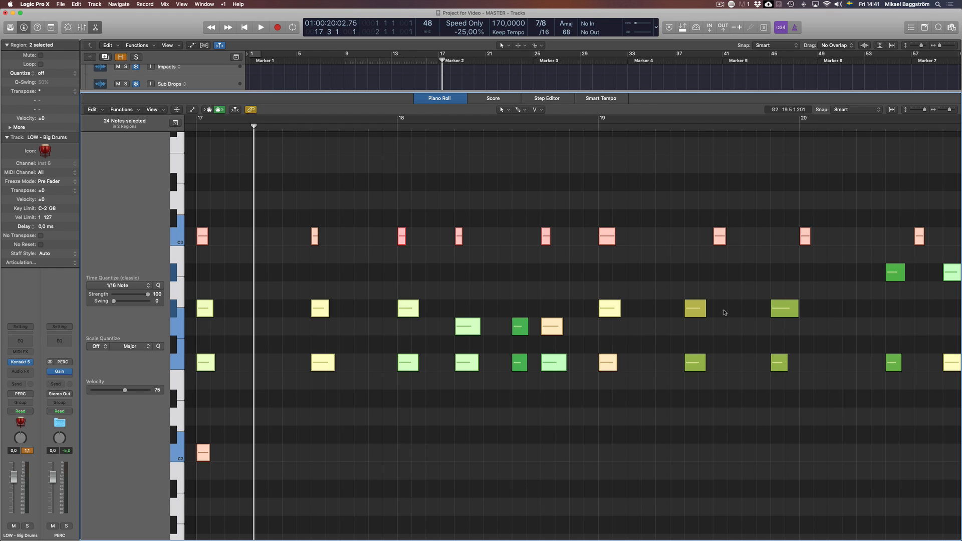
scroll(929, 306, "right", 3)
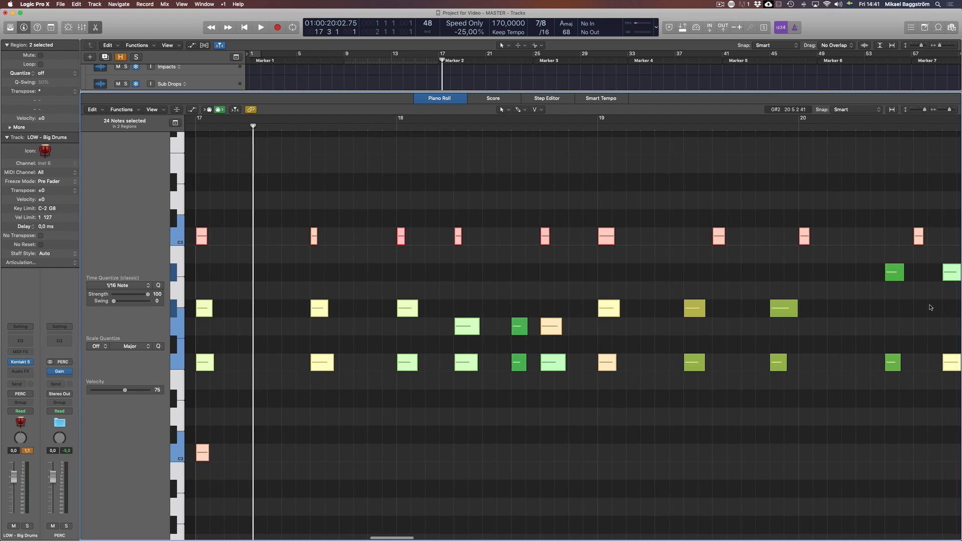
left_click_drag(885, 231, 882, 406)
scroll(629, 312, "left", 5)
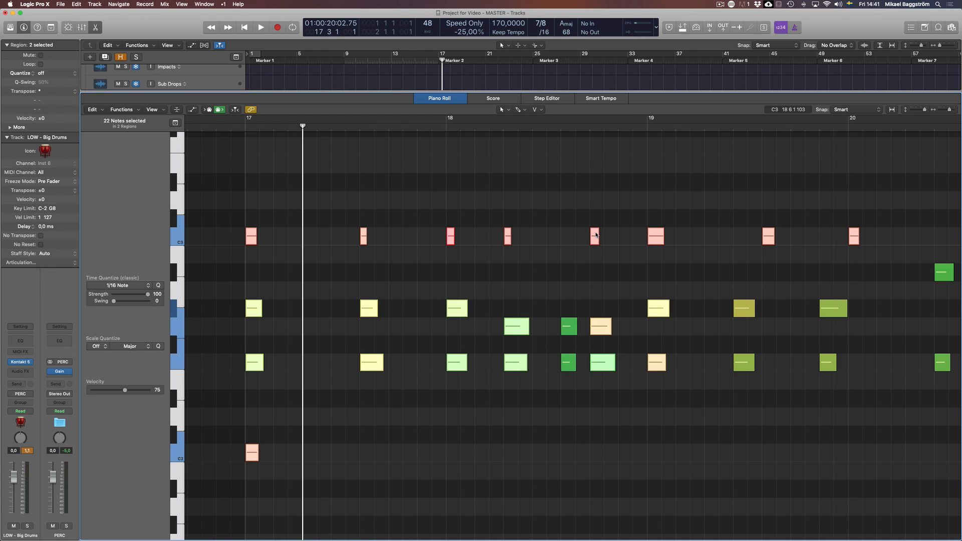
scroll(306, 305, "right", 2)
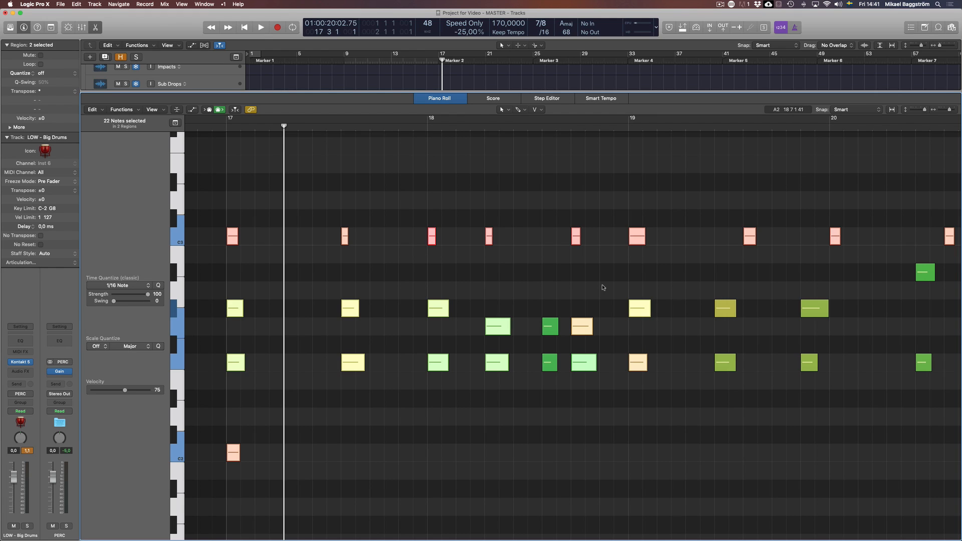
Deselect the C3 drum notes and raise the velocity of the selected Symphobia accent notes to 92
left_click(175, 232, "shift")
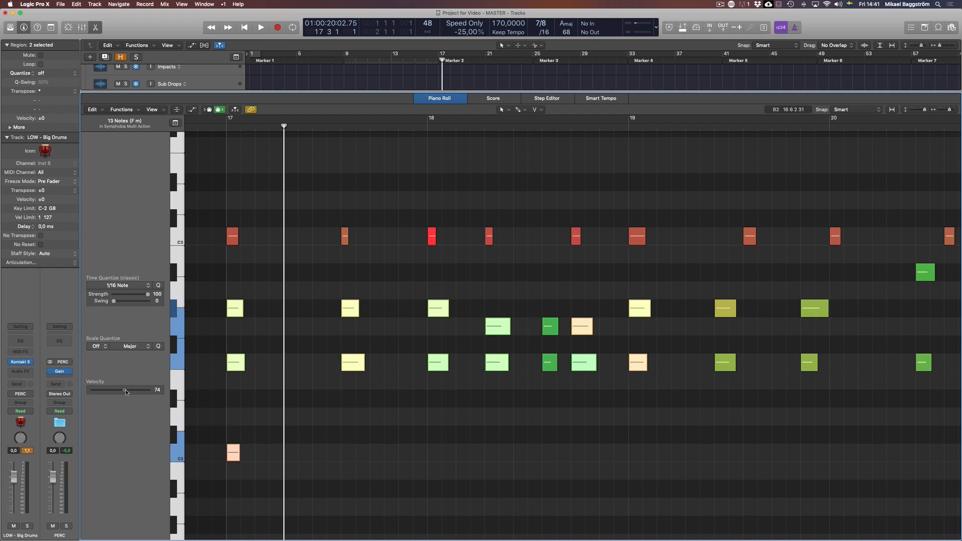
left_click_drag(126, 392, 143, 393)
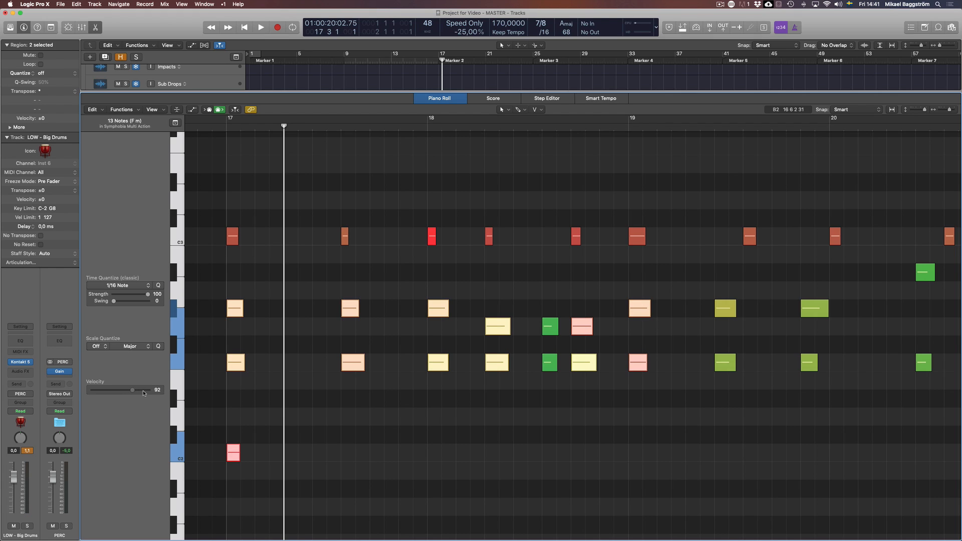
Deselect the accent notes, solo the LOW - Big Drums track and audition it from just before bar 17
left_click(361, 429)
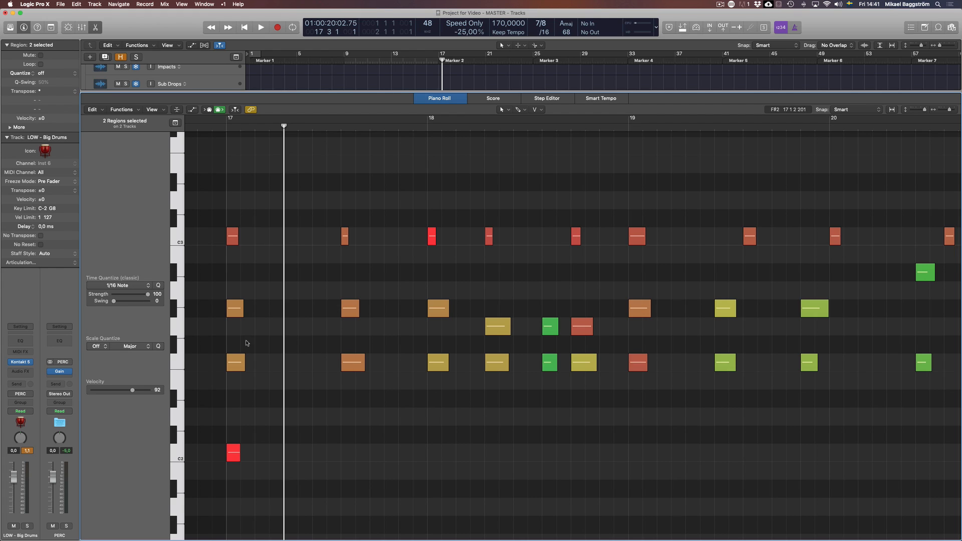
left_click(212, 130)
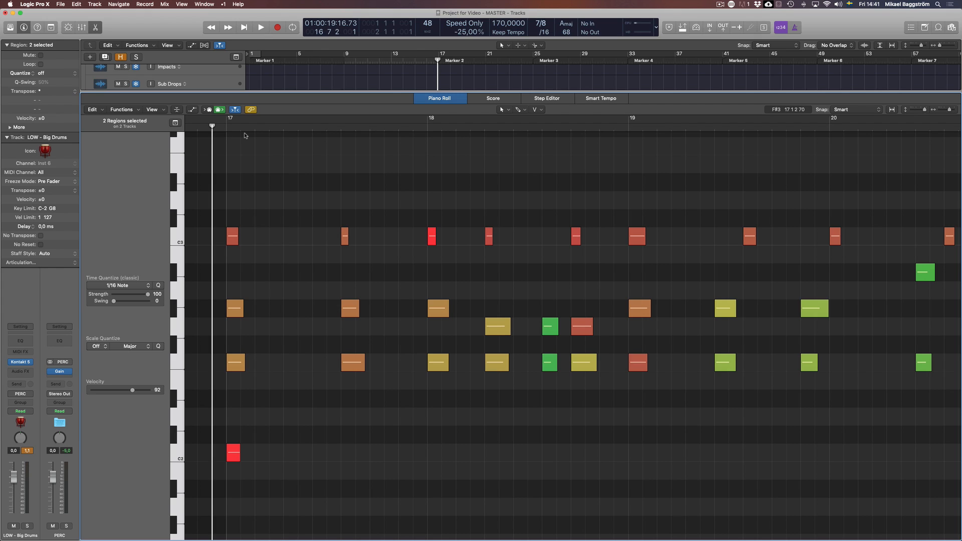
key("s")
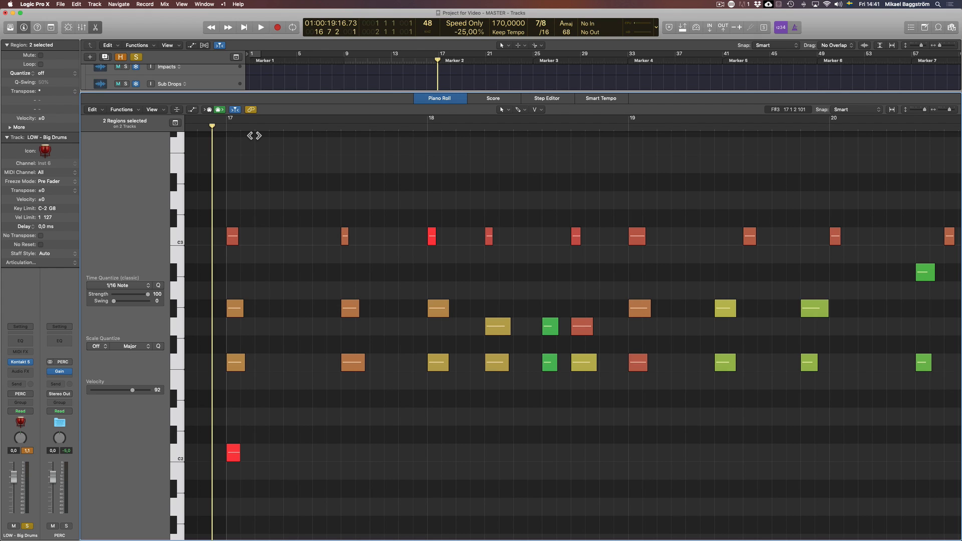
key("space")
key("space")
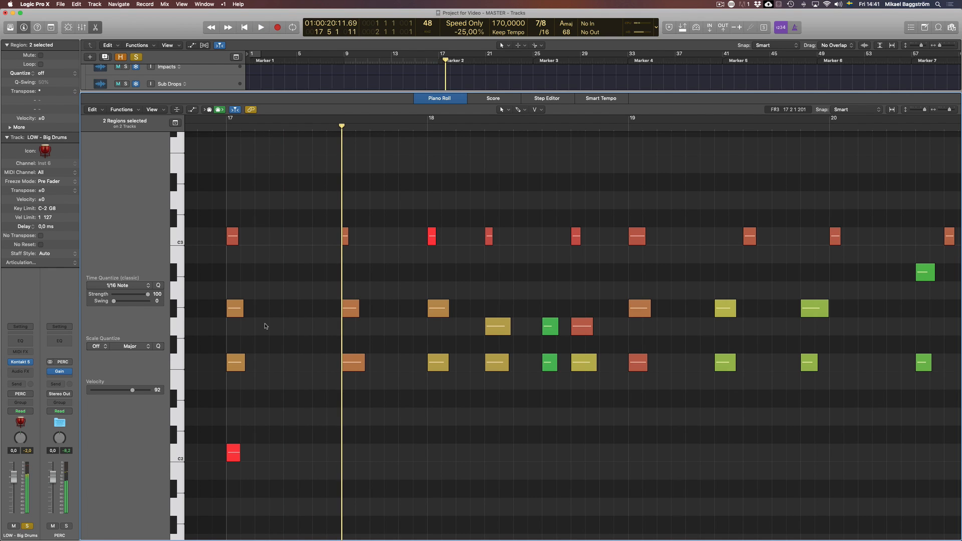
Solo the Symphobia Multi Action track as well and play both regions together from bar 17 to the end of bar 20
key("e")
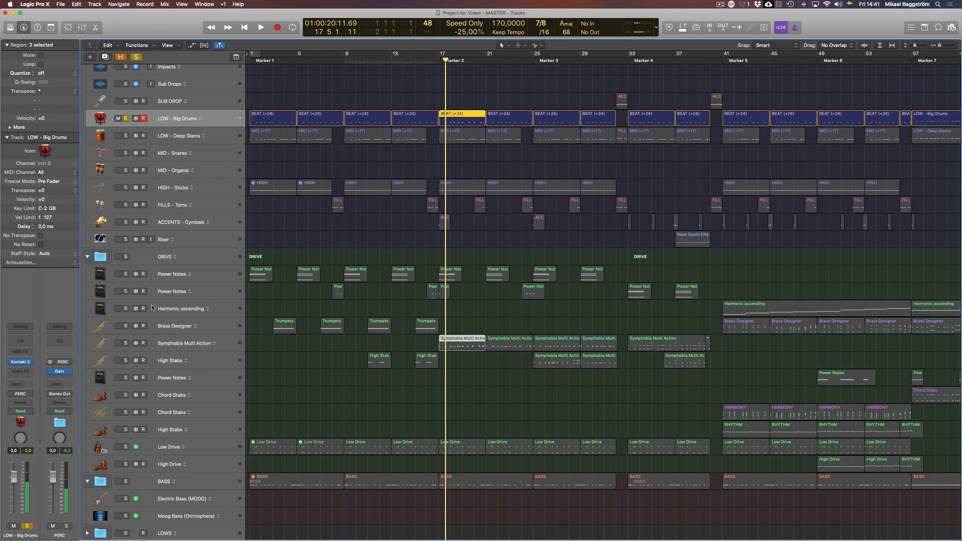
left_click(125, 343)
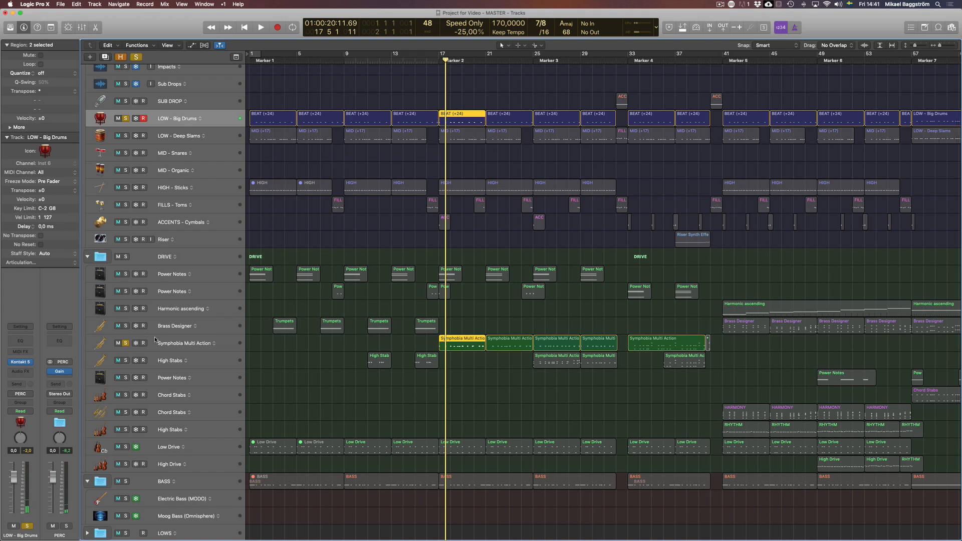
double_click(443, 340)
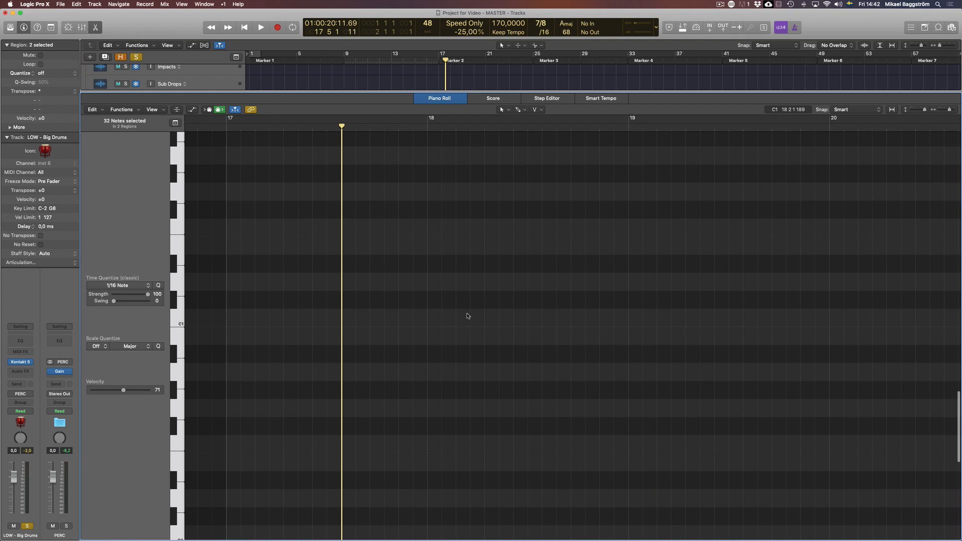
key("super+a")
key("comma")
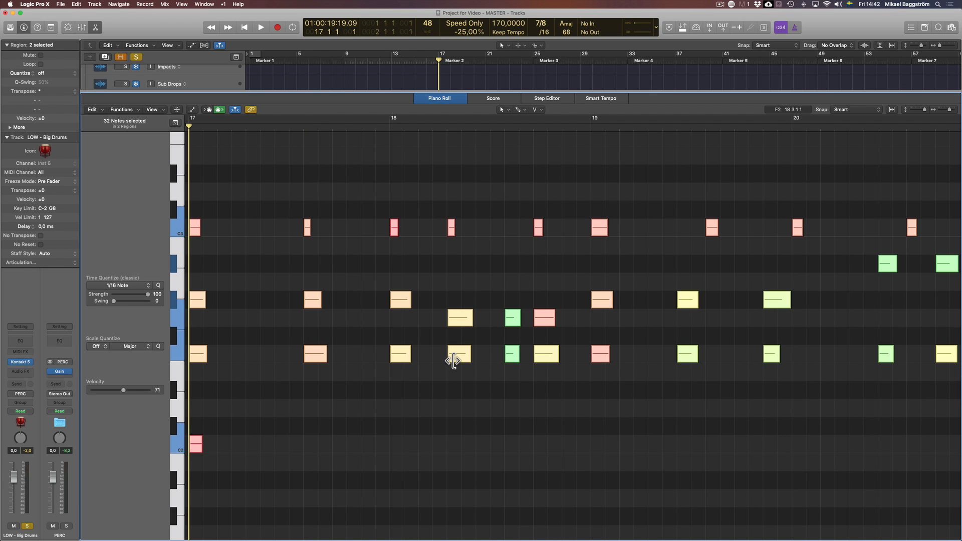
key("space")
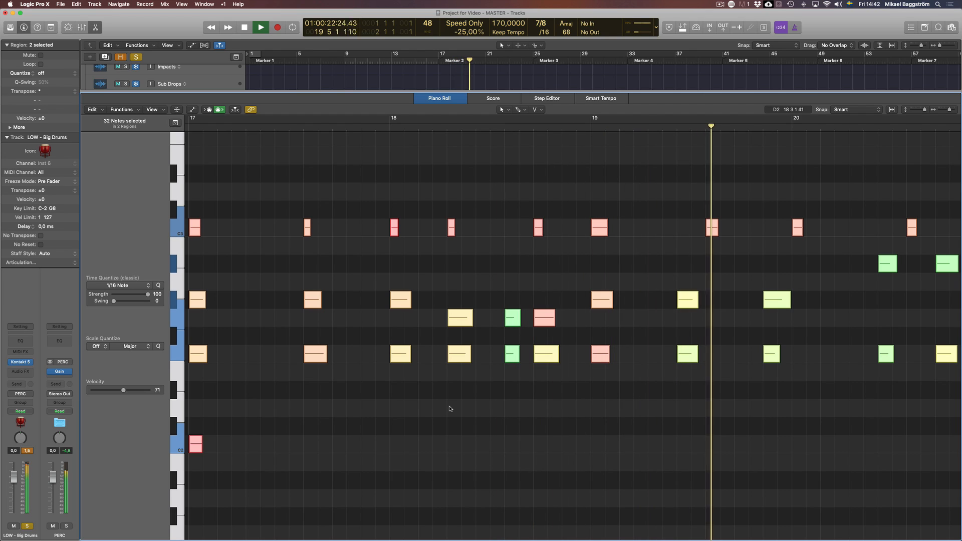
key("space")
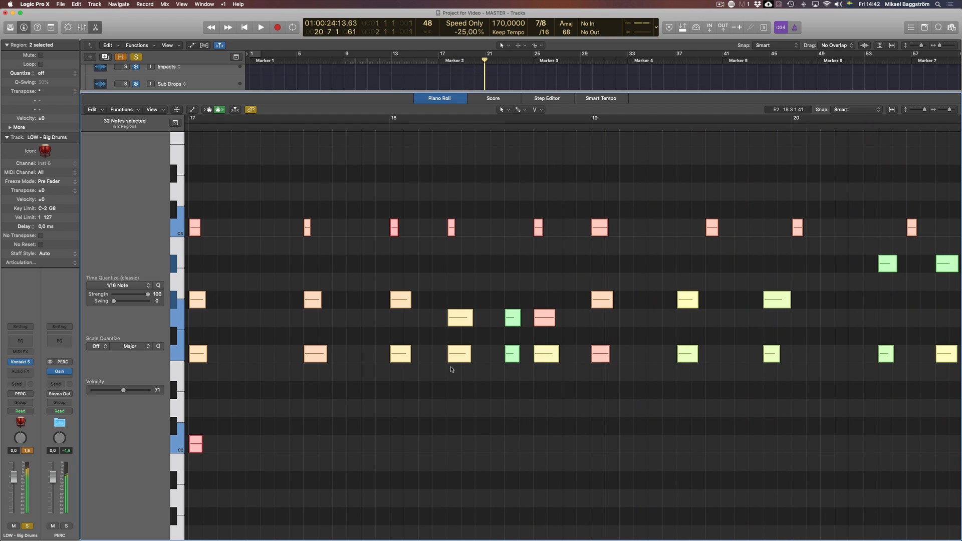
Deselect all notes, close the Piano Roll and unsolo the LOW - Big Drums and Symphobia Multi Action tracks
left_click(666, 424)
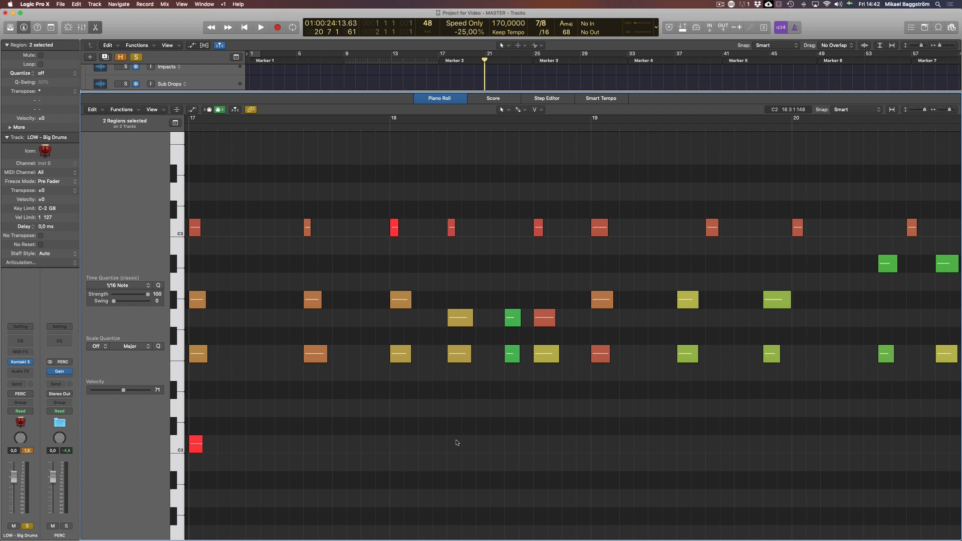
key("p")
left_click(502, 397)
left_click(126, 118)
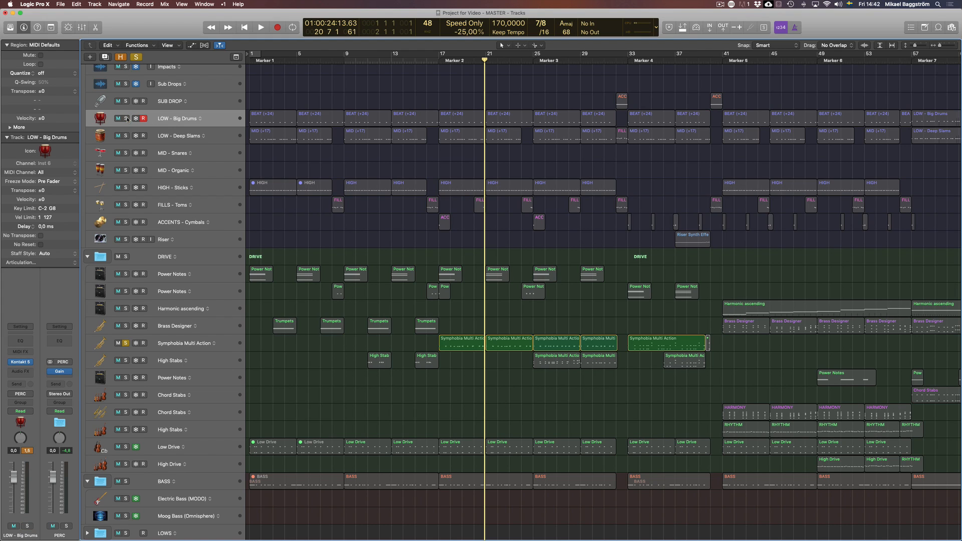
left_click(126, 344)
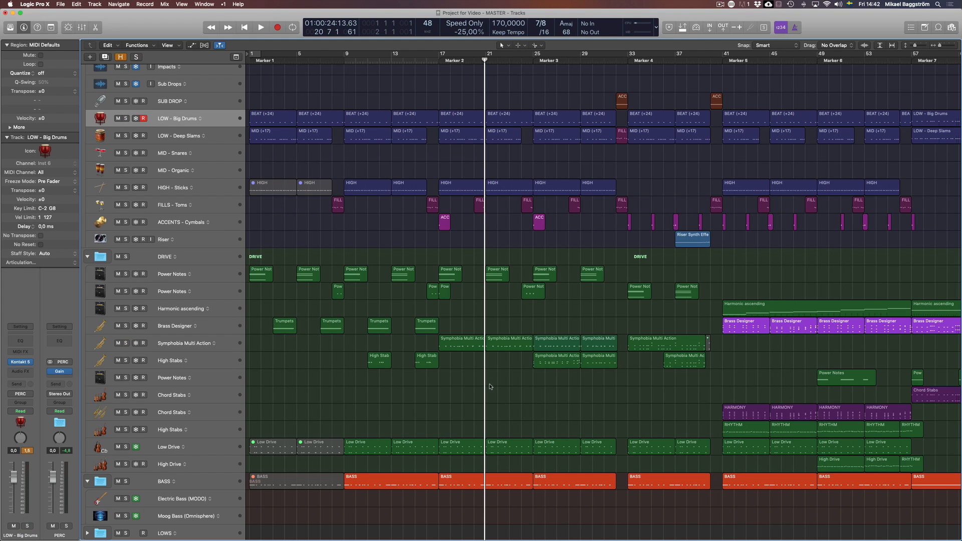
left_click(224, 117)
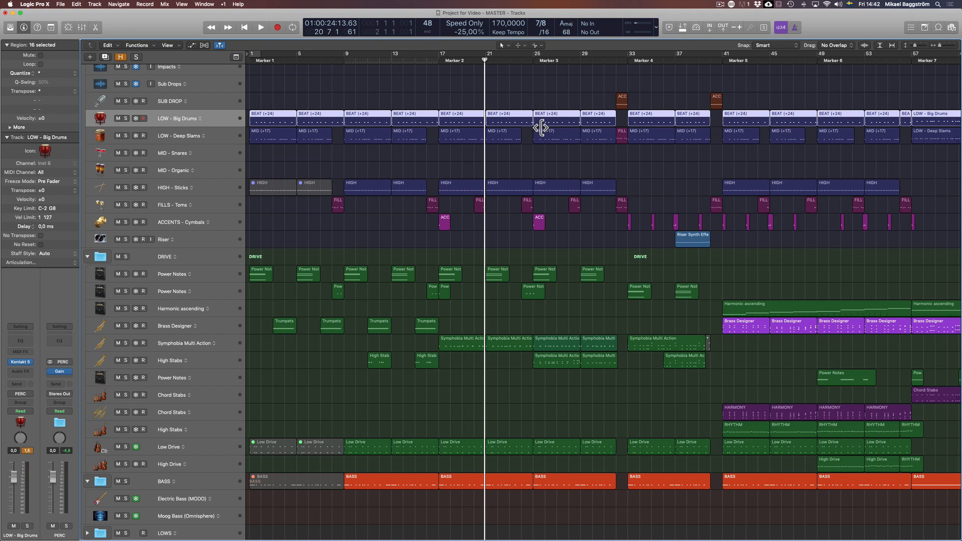
key("p")
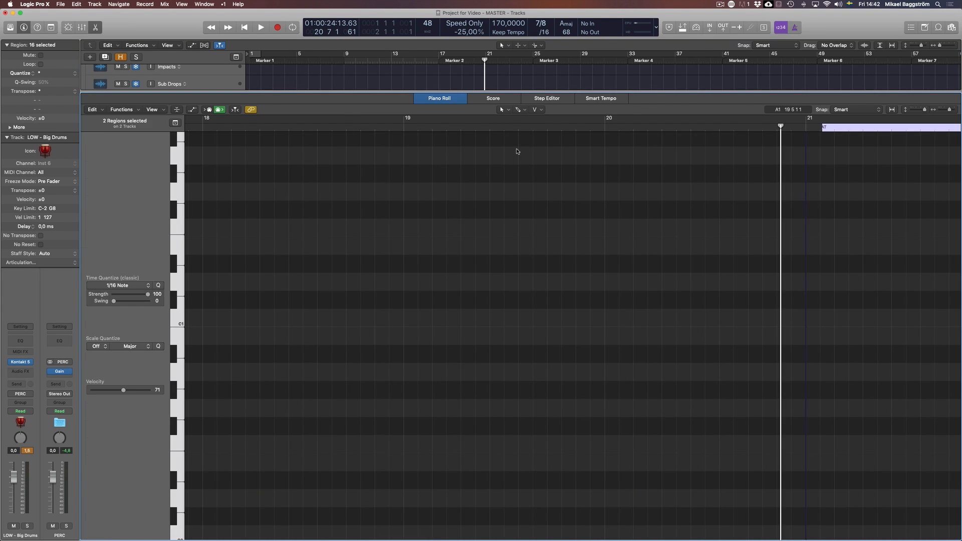
key("p")
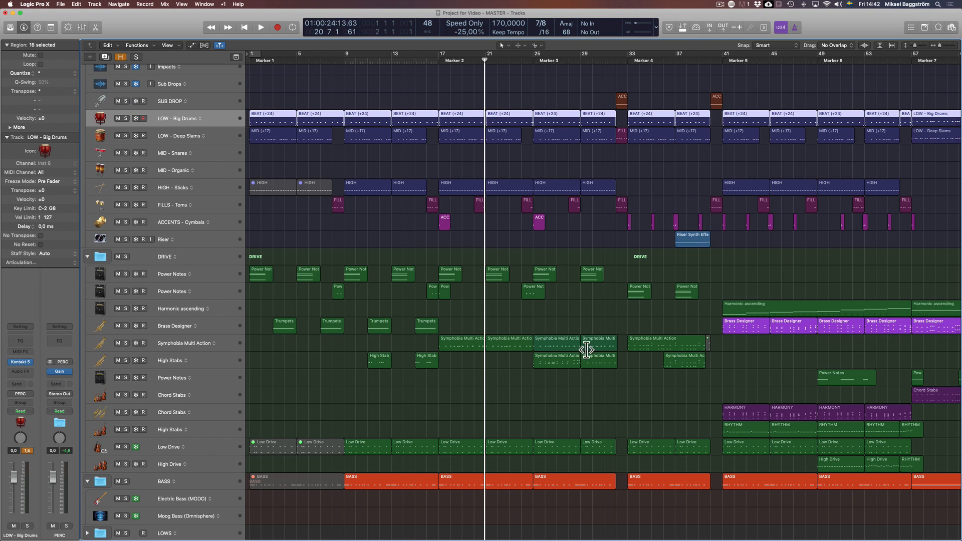
left_click(566, 344, "shift")
key("p")
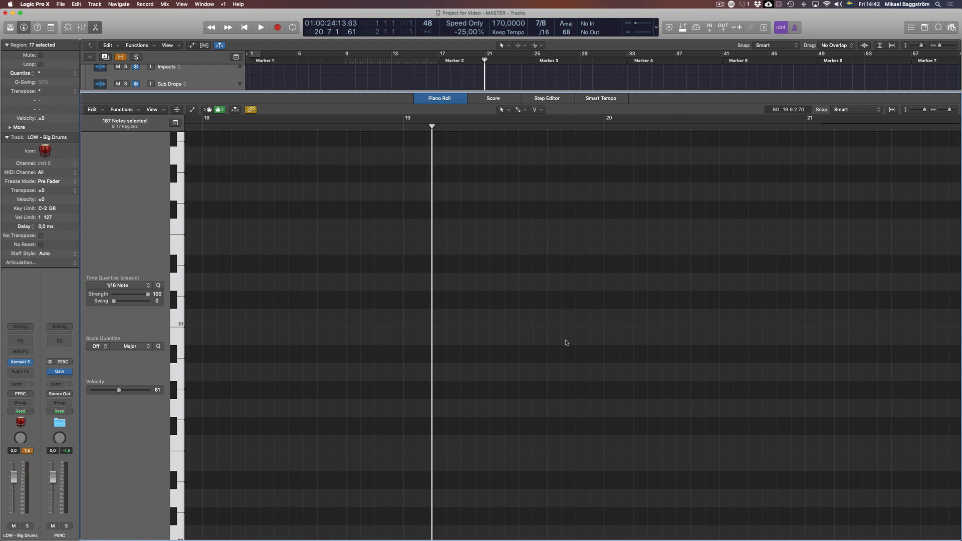
key("p")
left_click(601, 307)
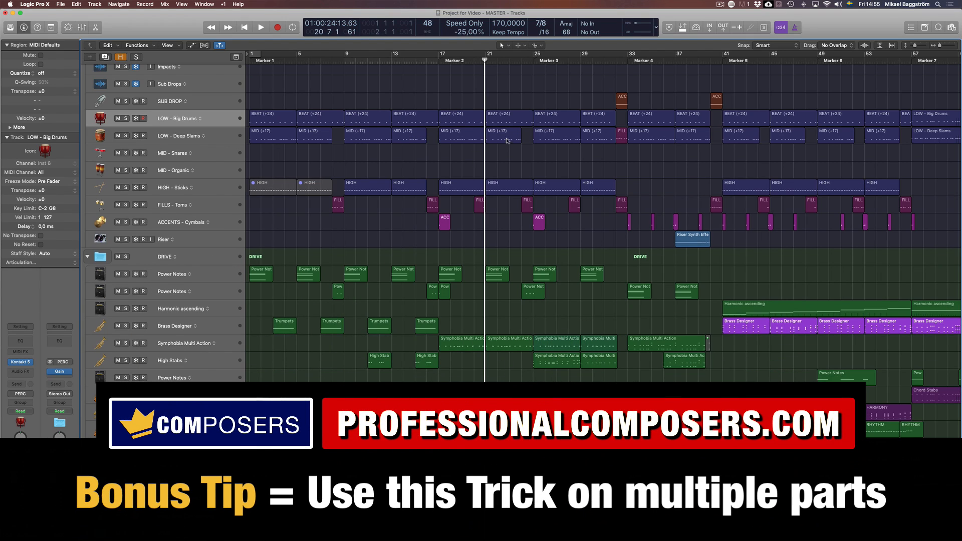
Show the bar 21 Big Drums, Symphobia Multi Action and Low Drive regions together with the BASS region starting at bar 17 in the Piano Roll
left_click(504, 121)
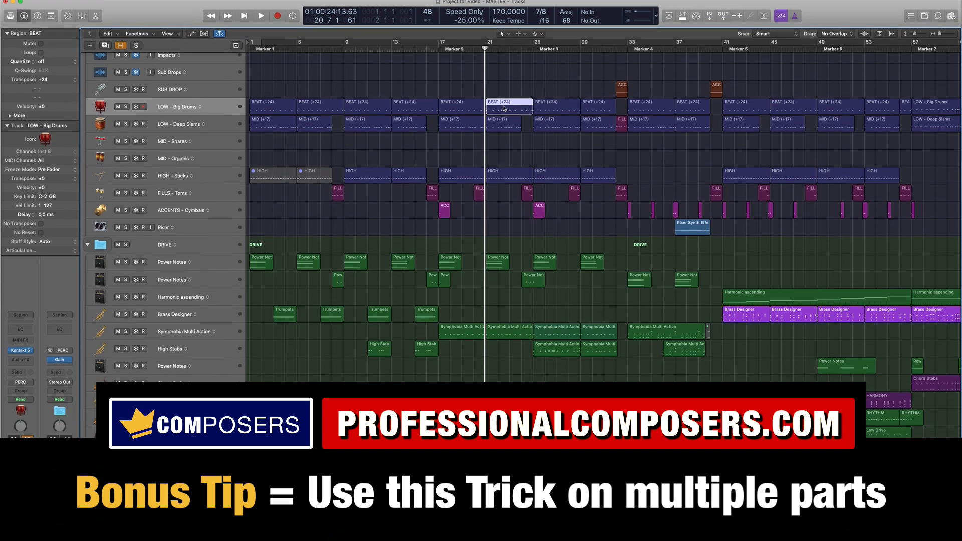
left_click(517, 276, "shift")
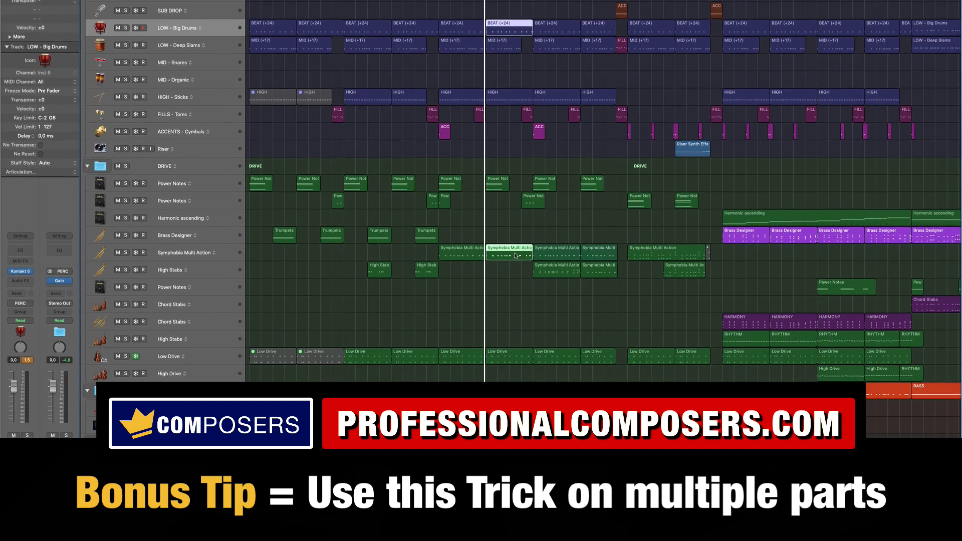
left_click(503, 377, "shift")
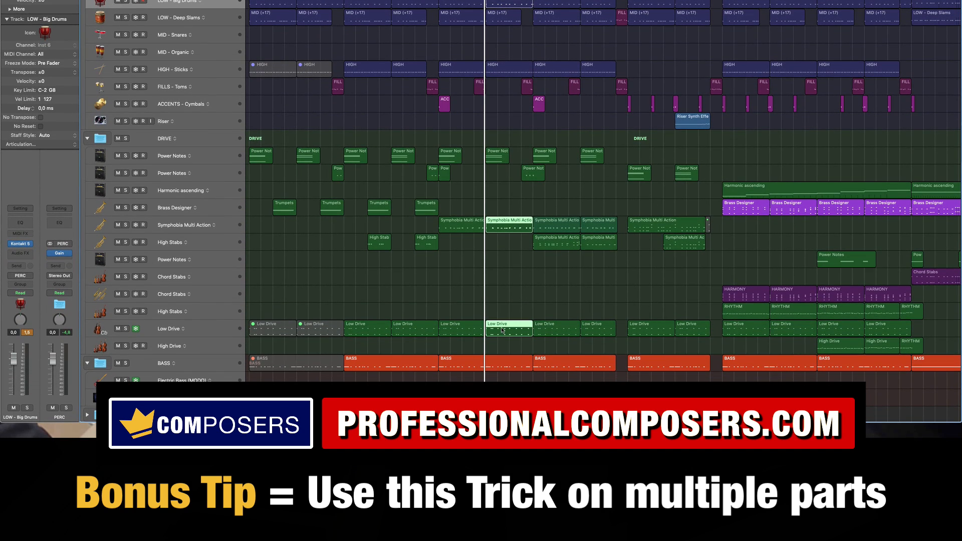
left_click(499, 368, "shift")
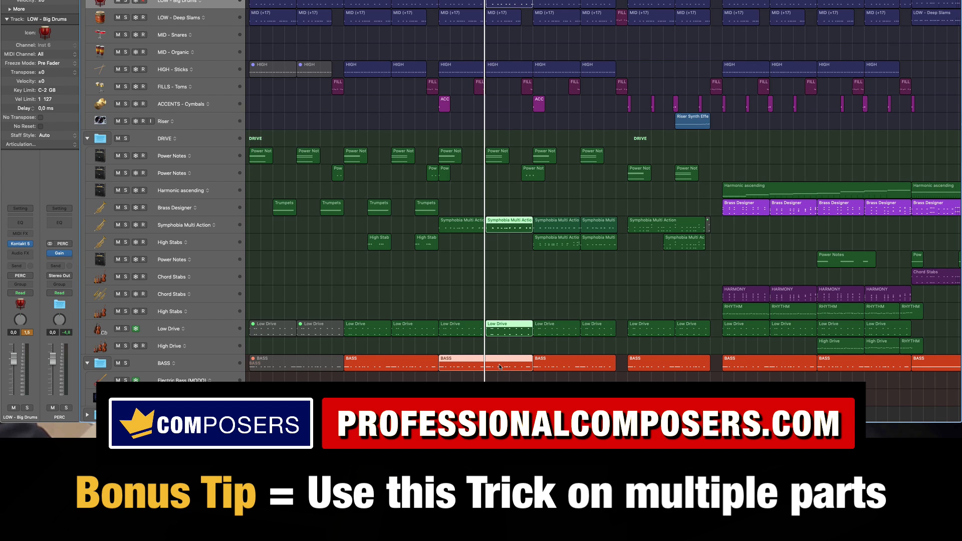
key("p")
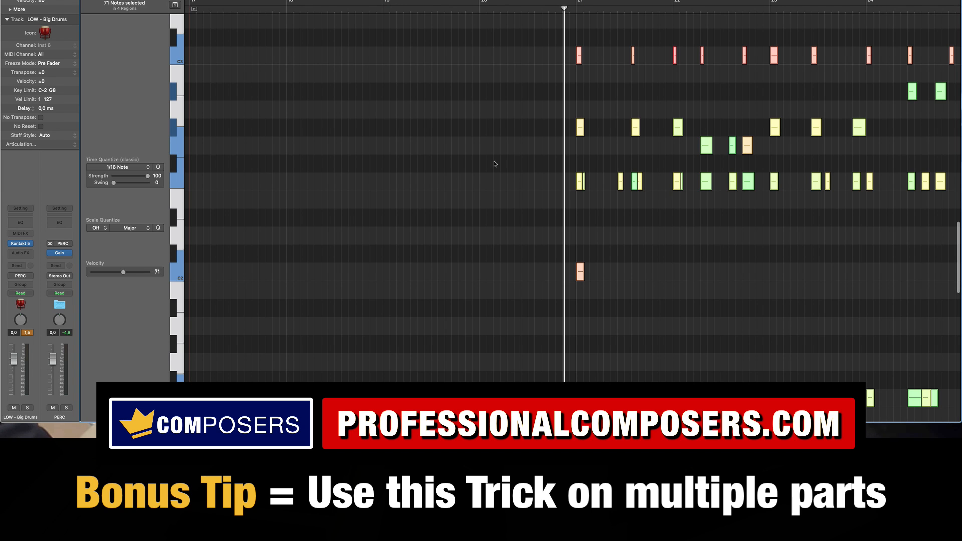
scroll(457, 209, "down", 3)
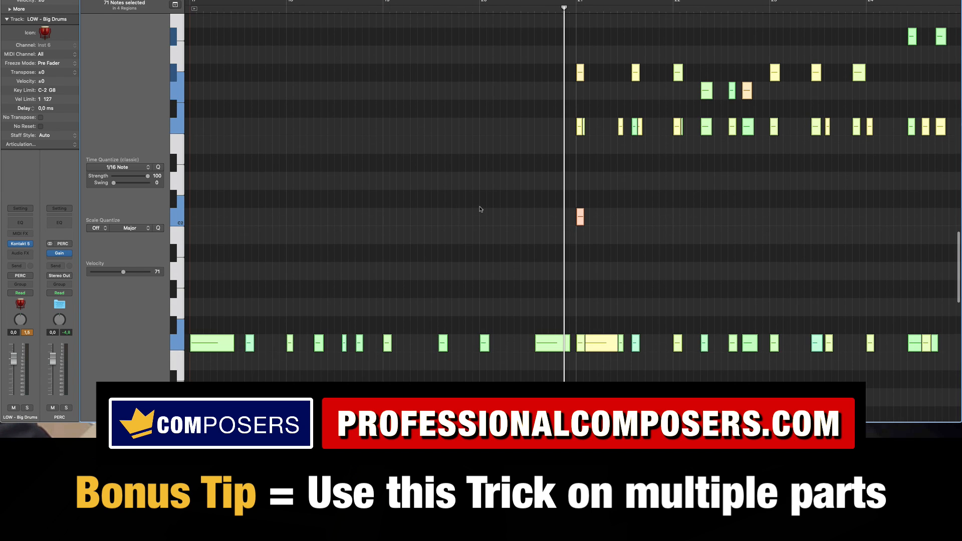
scroll(480, 209, "up", 2)
scroll(498, 208, "right", 10)
scroll(564, 187, "up", 3)
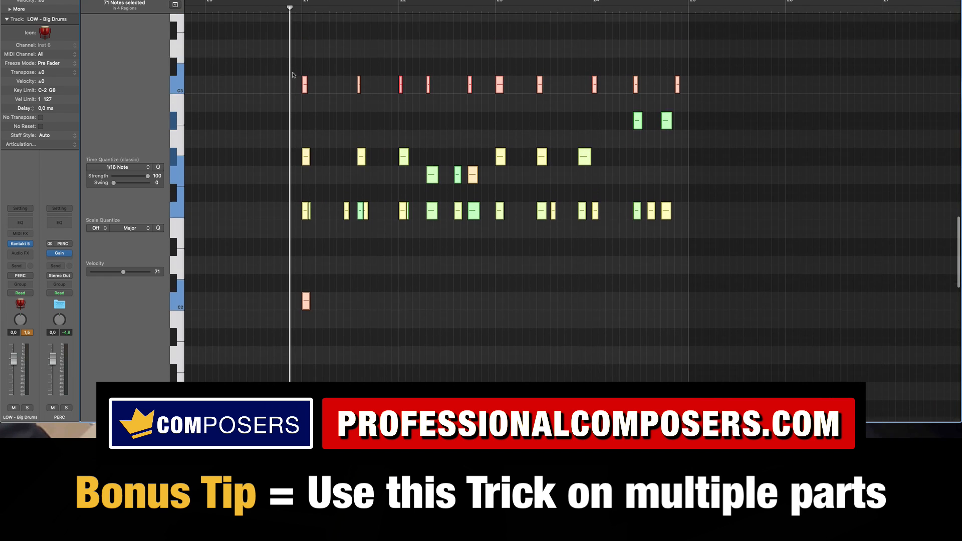